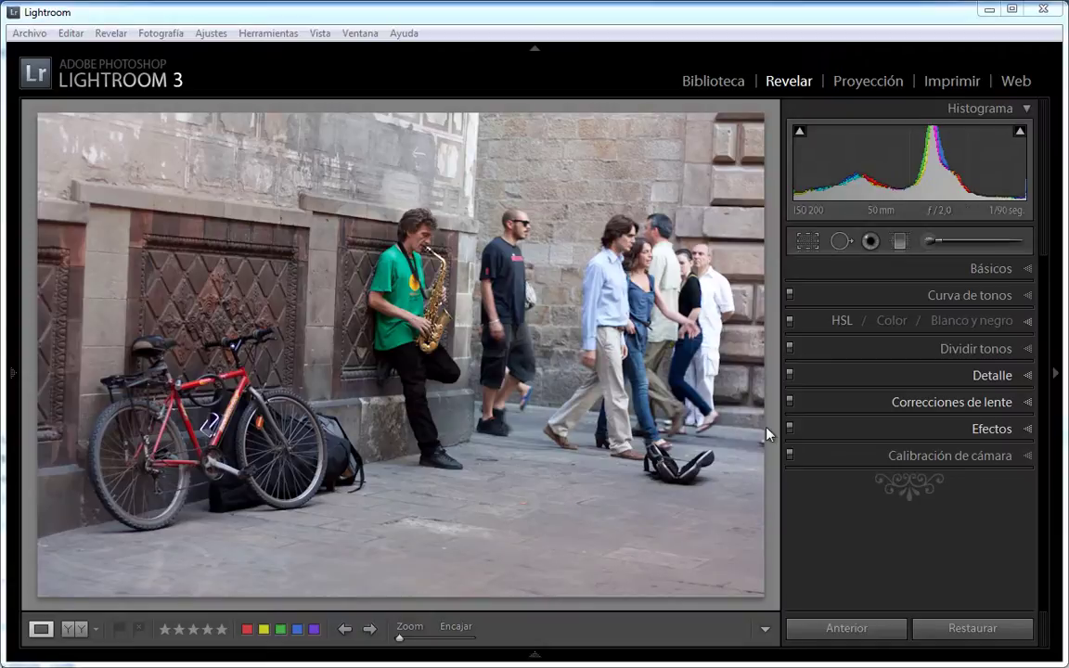
# Straighten the street photo by about -2.6° with Crop & Straighten and commit the crop.
pyautogui.press('r')
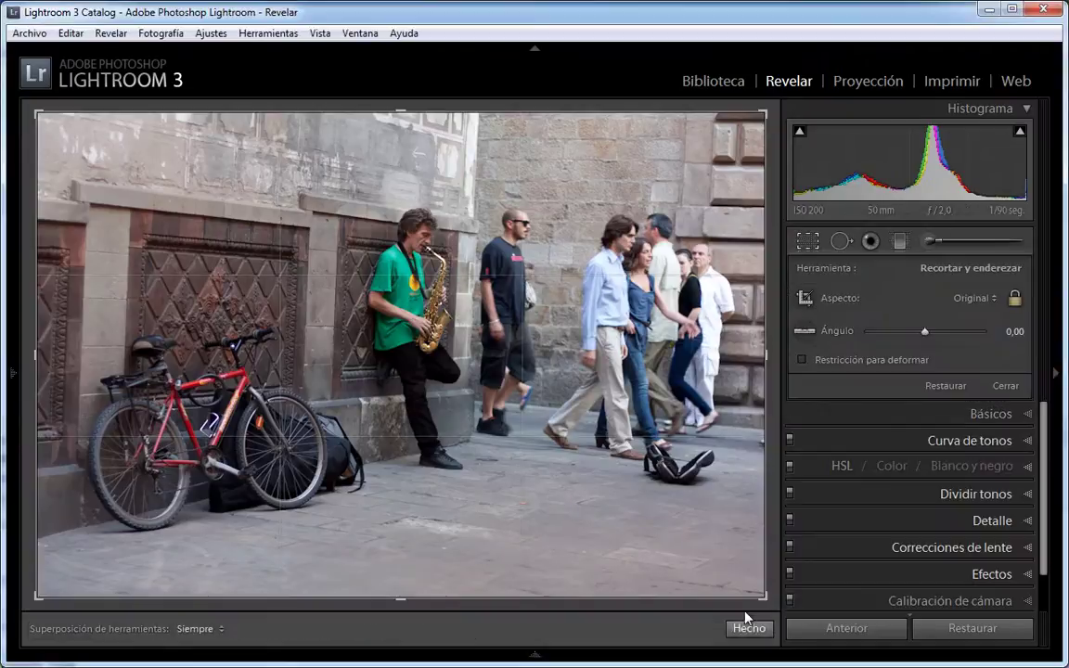
pyautogui.moveTo(772, 601); pyautogui.dragTo(795, 595)
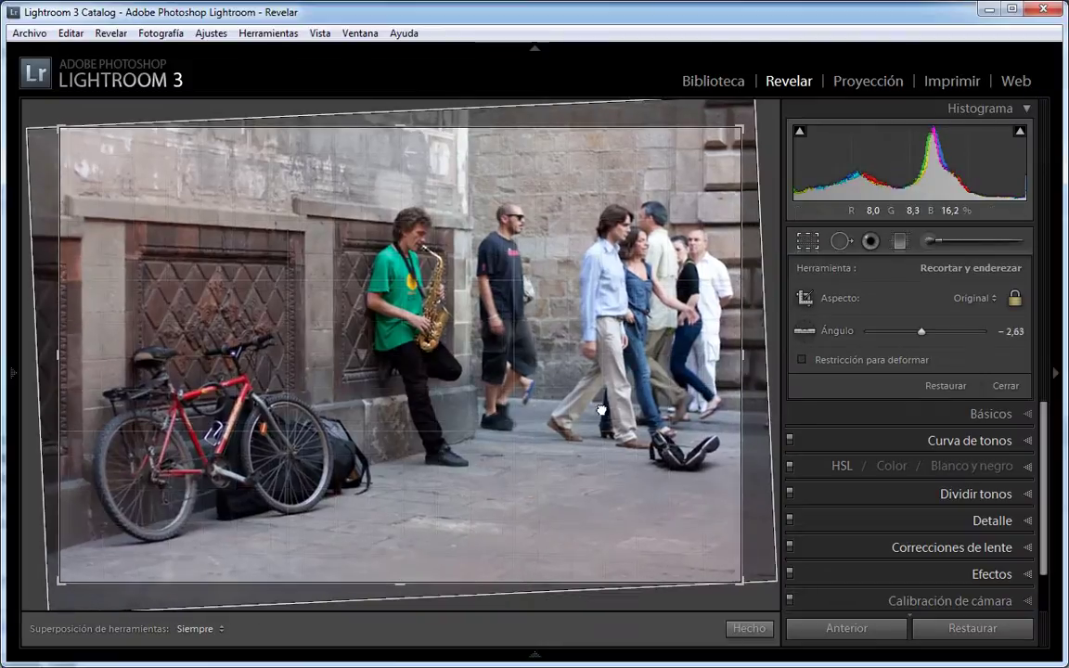
pyautogui.press('Return')
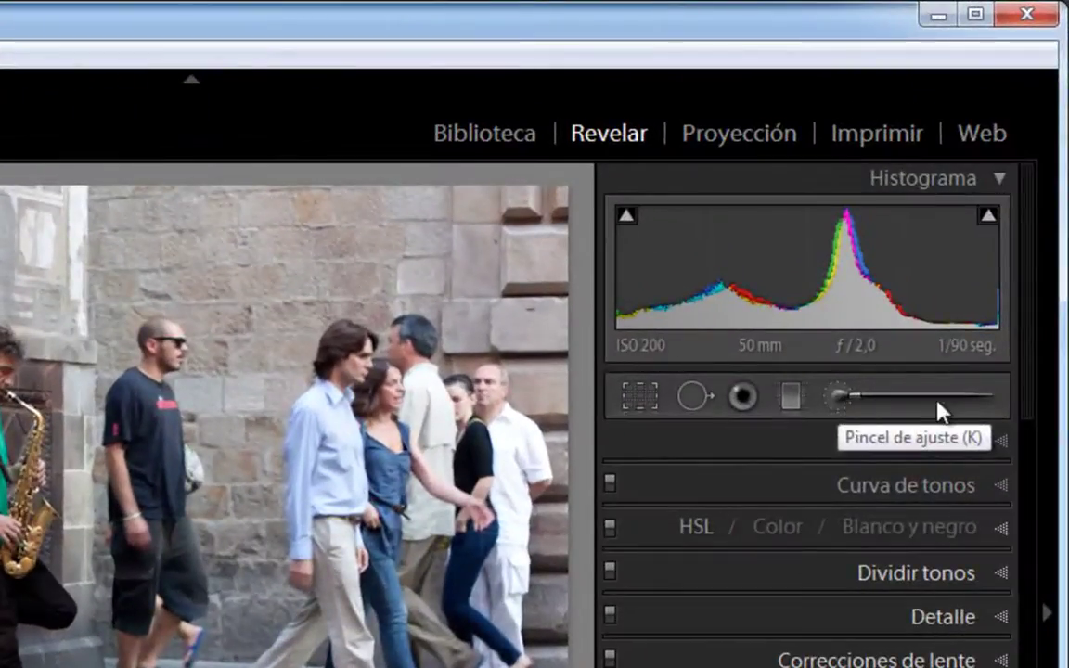
# Paint a Saturación -100 brush adjustment at size 100 over the entire photo.
pyautogui.click(838, 399)
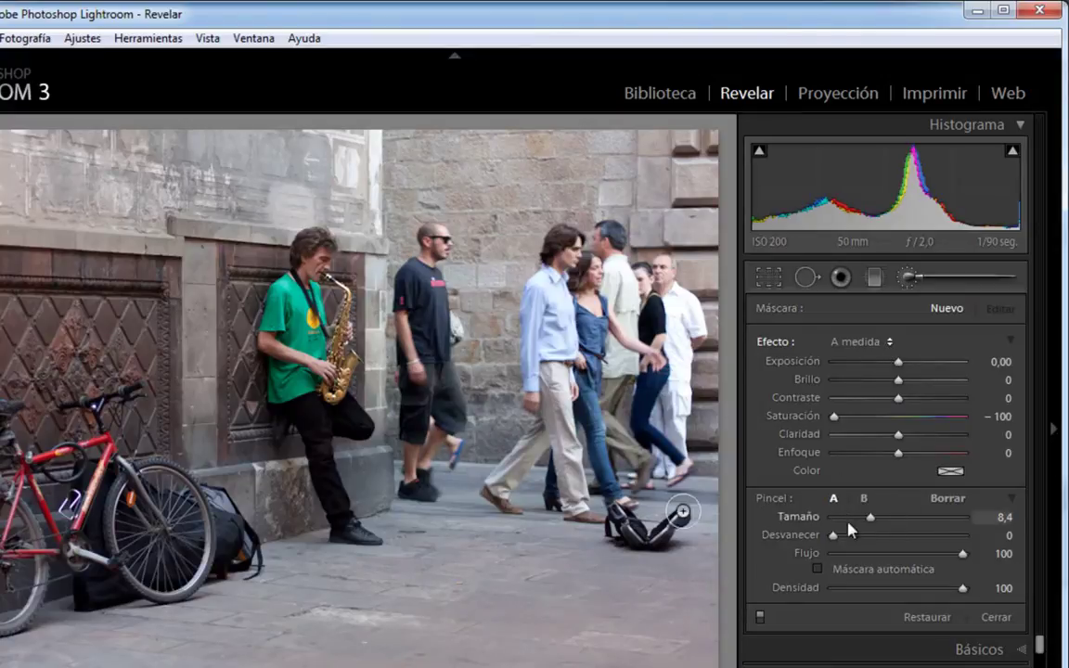
pyautogui.moveTo(871, 523); pyautogui.dragTo(969, 519)
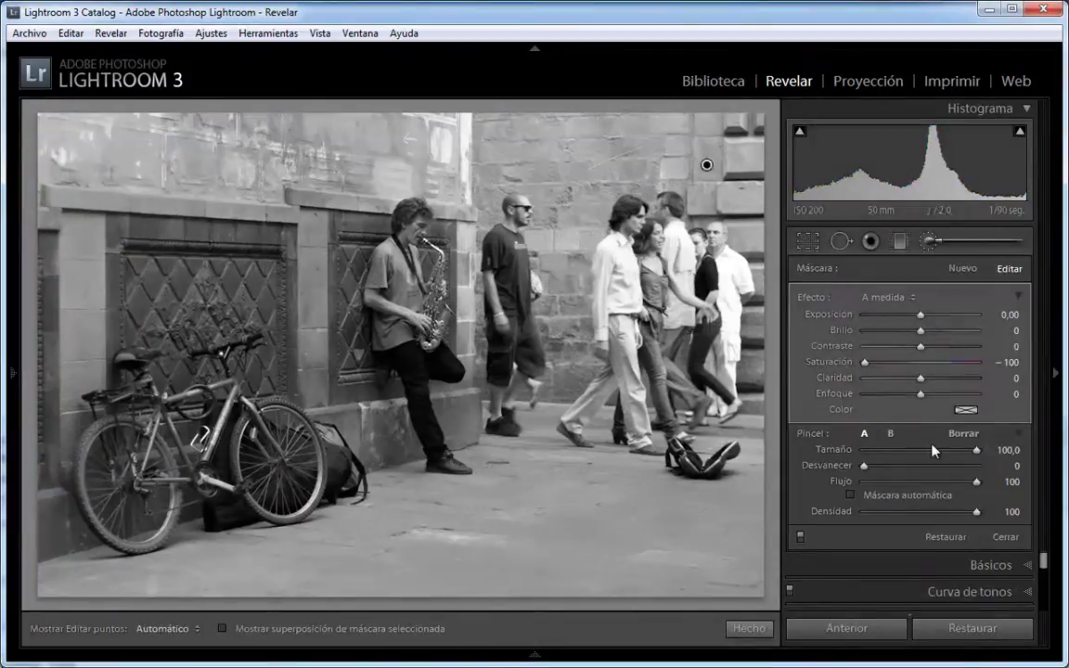
# Set the brush to Borrar at Tamaño 15 with Máscara automática ticked.
pyautogui.scroll(-10, 769, 528)
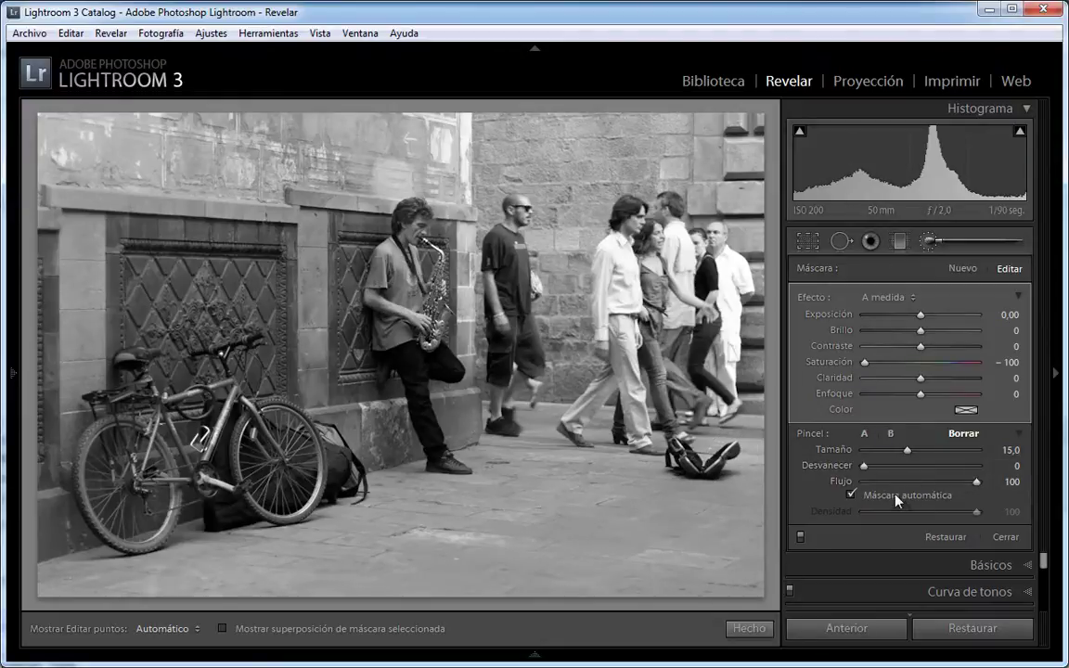
# Zoom to 1:1 on the saxophonist and restore colour to his face and hair.
pyautogui.moveTo(392, 255); pyautogui.dragTo(401, 327)
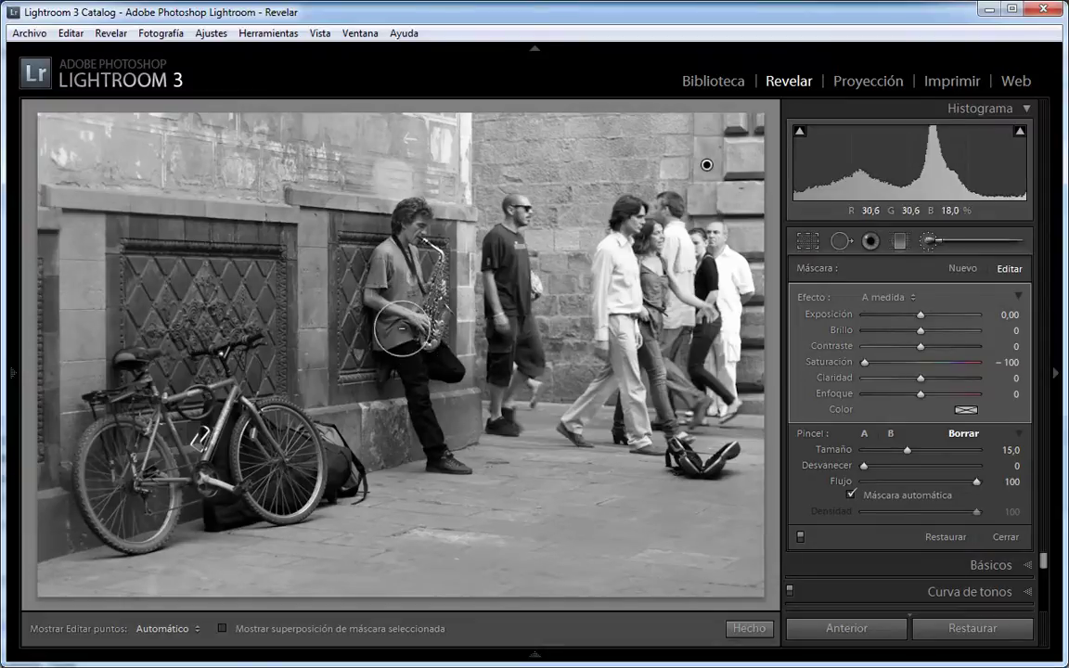
pyautogui.press('z')
pyautogui.moveTo(400, 247); pyautogui.dragTo(422, 354)
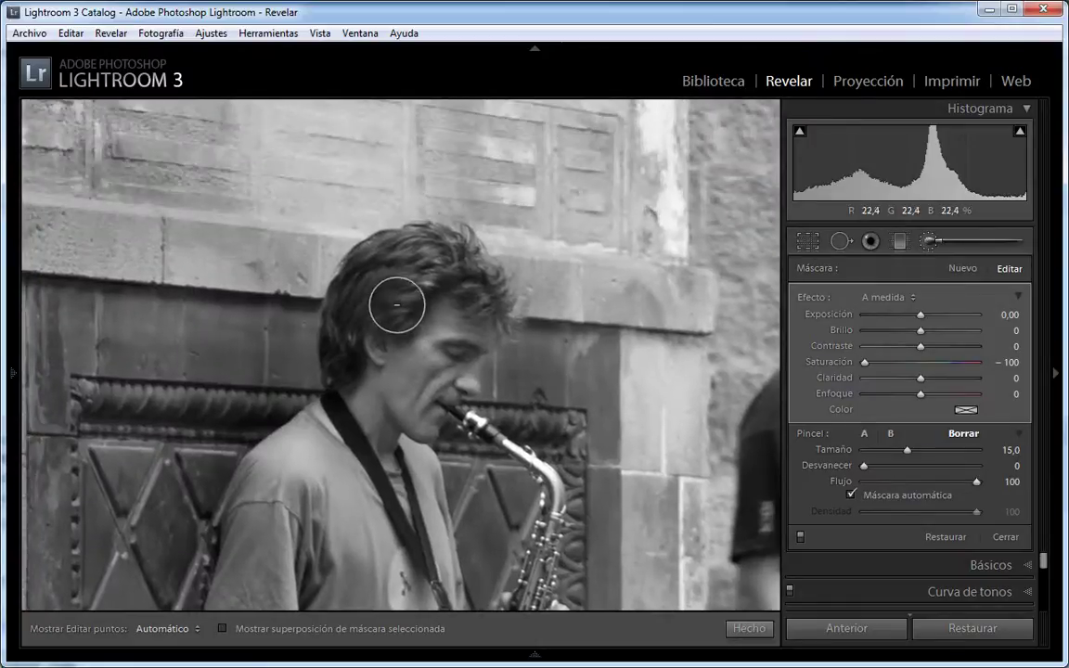
pyautogui.moveTo(377, 334)
pyautogui.mouseDown()
pyautogui.moveTo(435, 324)
pyautogui.moveTo(446, 275)
pyautogui.mouseUp()
# Restore the green of the shirt, undoing the stray stroke on the saxophone.
pyautogui.scroll(5, 522, 367)
pyautogui.press('h')
pyautogui.scroll(2, 523, 366)
pyautogui.moveTo(382, 489)
pyautogui.mouseDown()
pyautogui.moveTo(269, 563)
pyautogui.moveTo(384, 526)
pyautogui.moveTo(439, 591)
pyautogui.mouseUp()
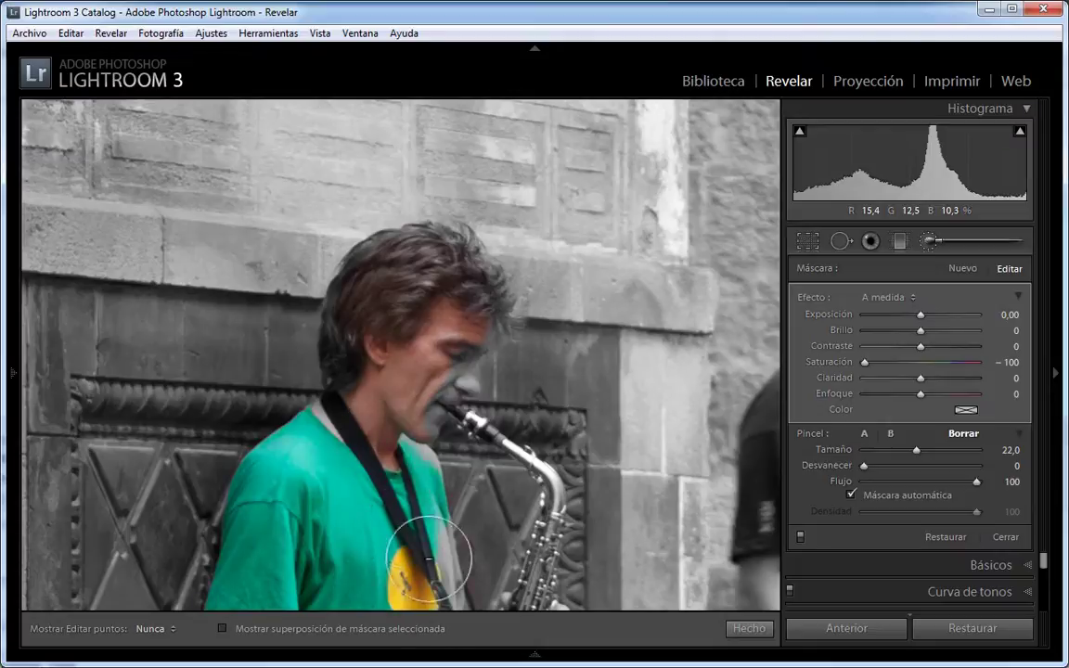
pyautogui.moveTo(440, 591); pyautogui.dragTo(478, 498)
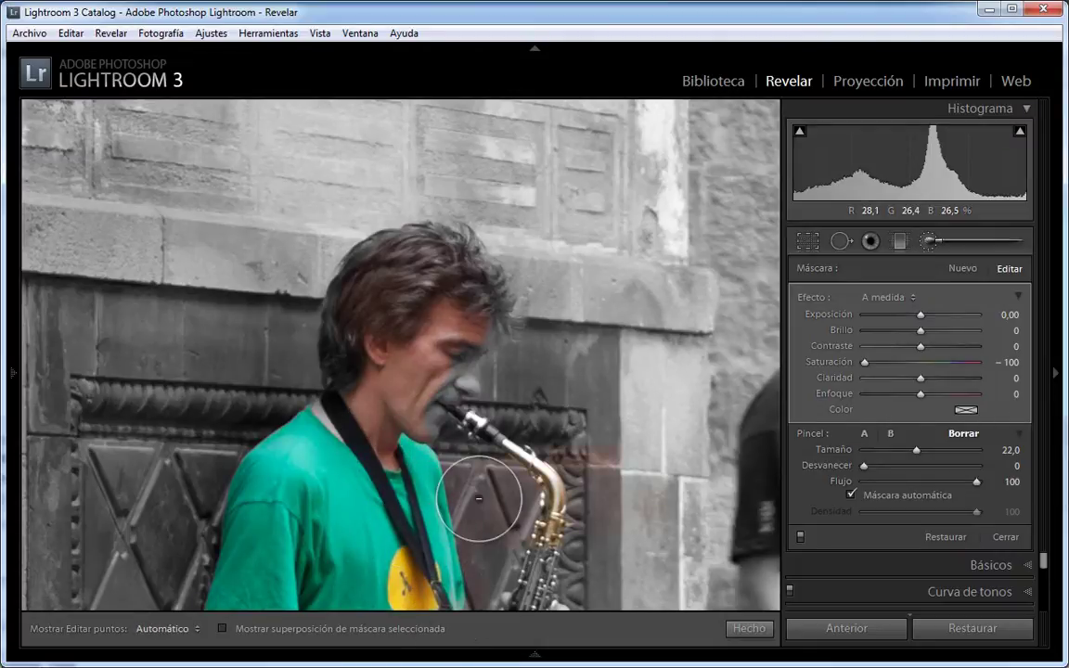
pyautogui.hotkey('ctrl', 'z')
pyautogui.hotkey('ctrl', 'z')
pyautogui.moveTo(322, 481)
pyautogui.mouseDown()
pyautogui.moveTo(334, 489)
pyautogui.moveTo(375, 381)
pyautogui.moveTo(279, 598)
pyautogui.moveTo(267, 585)
pyautogui.moveTo(269, 513)
pyautogui.moveTo(316, 462)
pyautogui.moveTo(258, 509)
pyautogui.moveTo(318, 505)
pyautogui.moveTo(390, 566)
pyautogui.moveTo(418, 561)
pyautogui.moveTo(430, 530)
pyautogui.moveTo(425, 597)
pyautogui.moveTo(337, 504)
pyautogui.mouseUp()
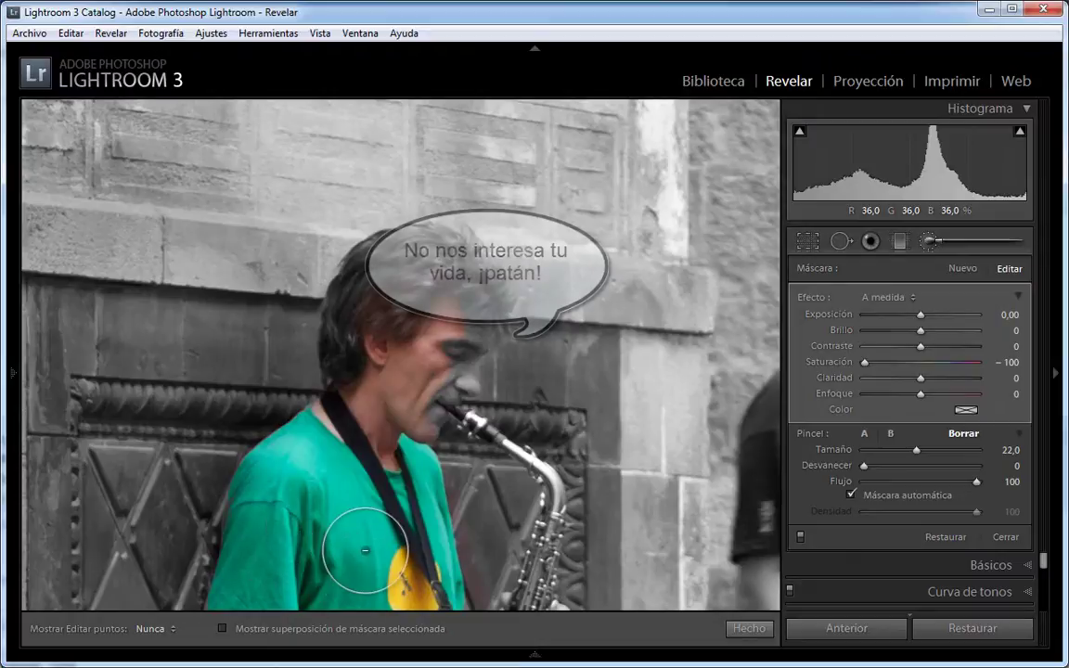
# Pan to the torso and restore skin colour on the forearm and elbow.
pyautogui.click(369, 527)
pyautogui.moveTo(369, 342); pyautogui.dragTo(353, 220)
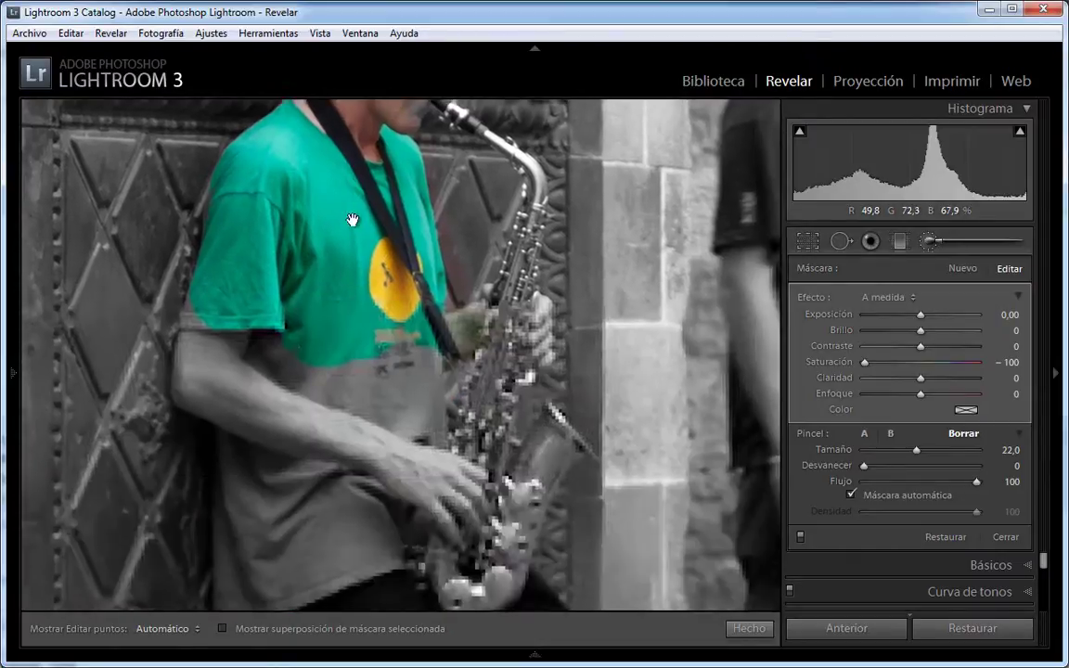
pyautogui.press('h')
pyautogui.moveTo(312, 305)
pyautogui.mouseDown()
pyautogui.moveTo(220, 360)
pyautogui.moveTo(302, 643)
pyautogui.moveTo(375, 446)
pyautogui.moveTo(461, 626)
pyautogui.mouseUp()
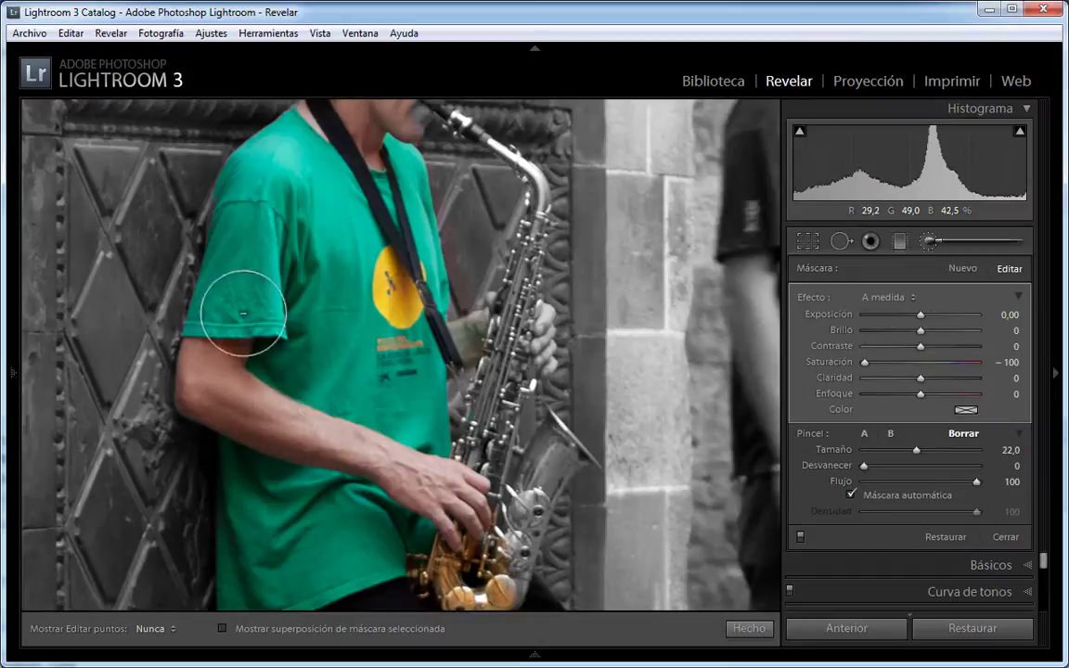
pyautogui.press('h')
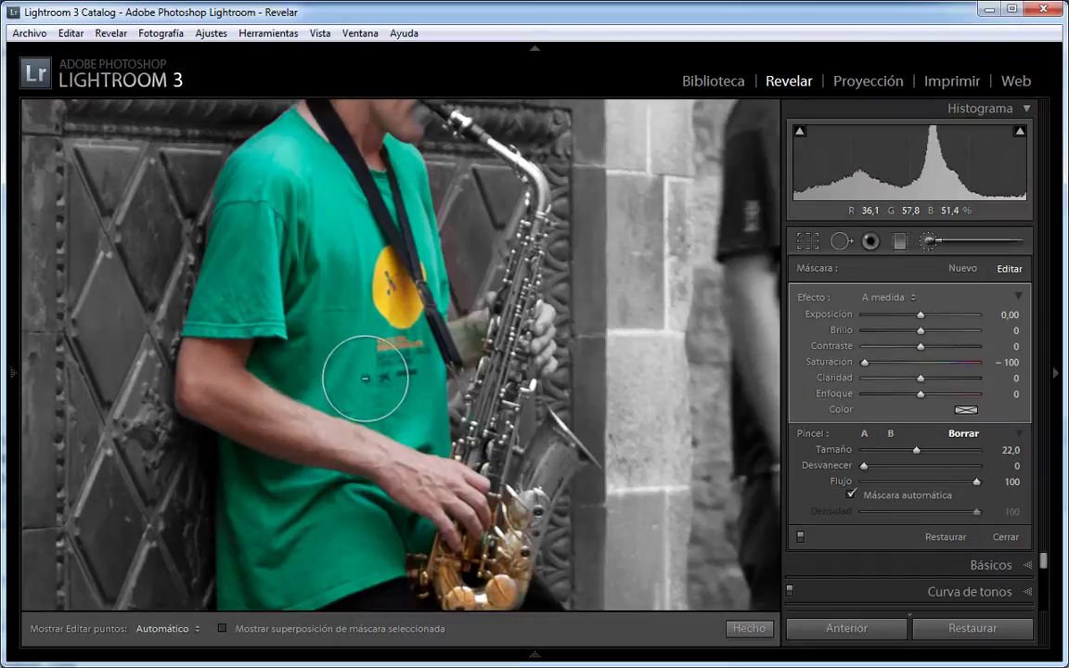
# Restore gold on the saxophone bell using brush sizes 11 and 15.
pyautogui.press('[')
pyautogui.press('[')
pyautogui.press('h')
pyautogui.moveTo(460, 599); pyautogui.dragTo(523, 497)
pyautogui.press('h')
pyautogui.press(']')
pyautogui.press(']')
pyautogui.moveTo(565, 501); pyautogui.dragTo(508, 459)
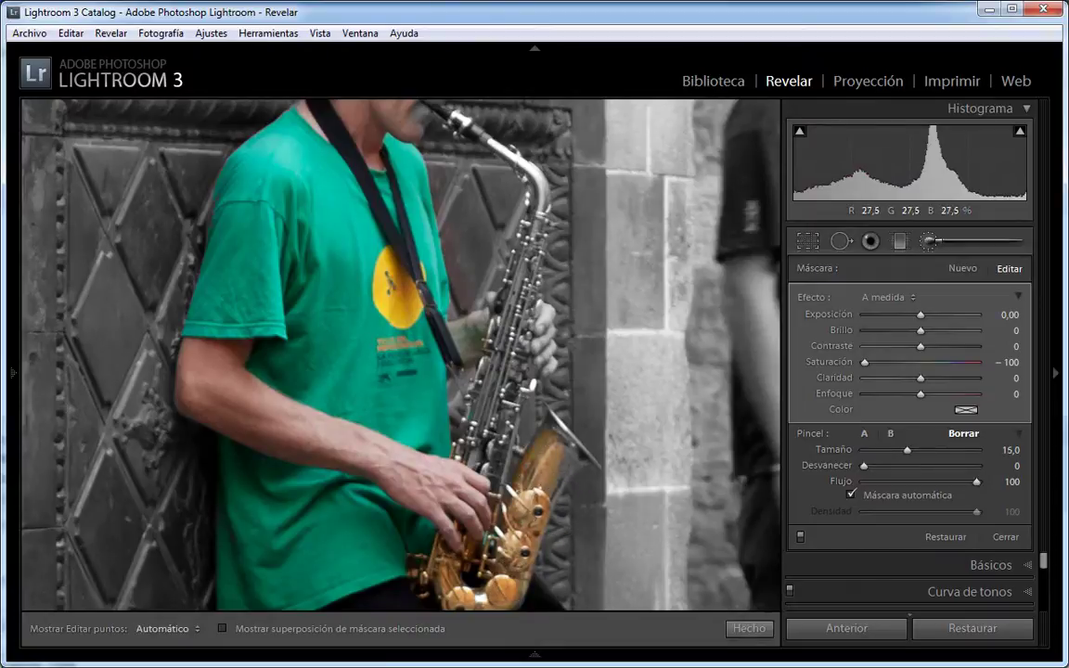
# Paint gold back onto the saxophone bell and neck with a size 13 brush.
pyautogui.click(911, 455)
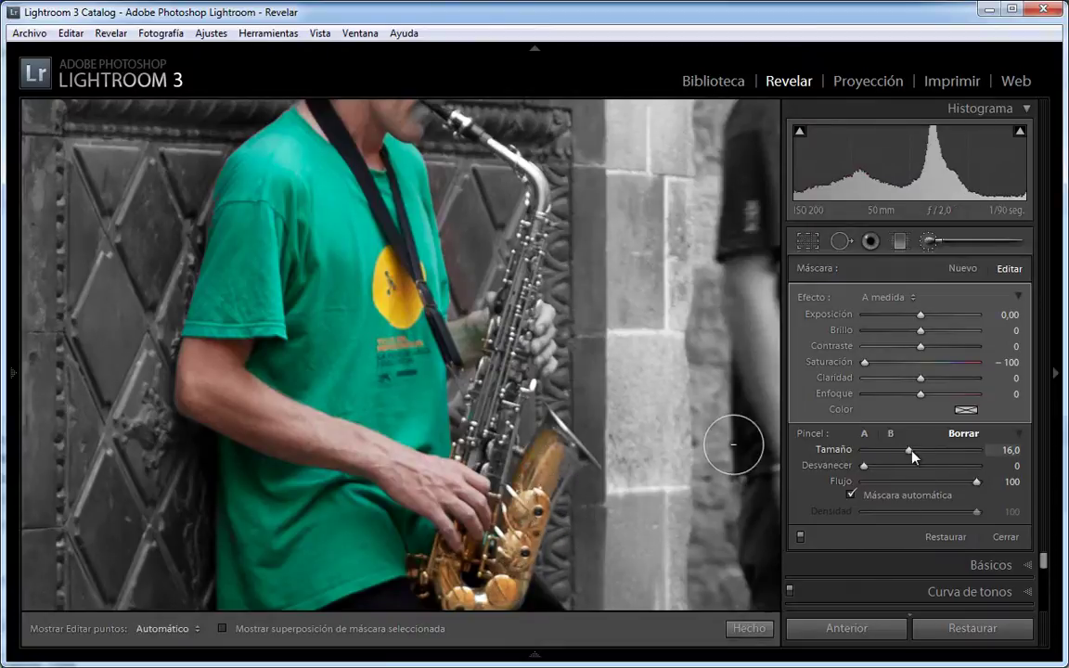
pyautogui.press('[')
pyautogui.press('[')
pyautogui.press('h')
pyautogui.press('[')
pyautogui.moveTo(554, 463); pyautogui.dragTo(538, 477)
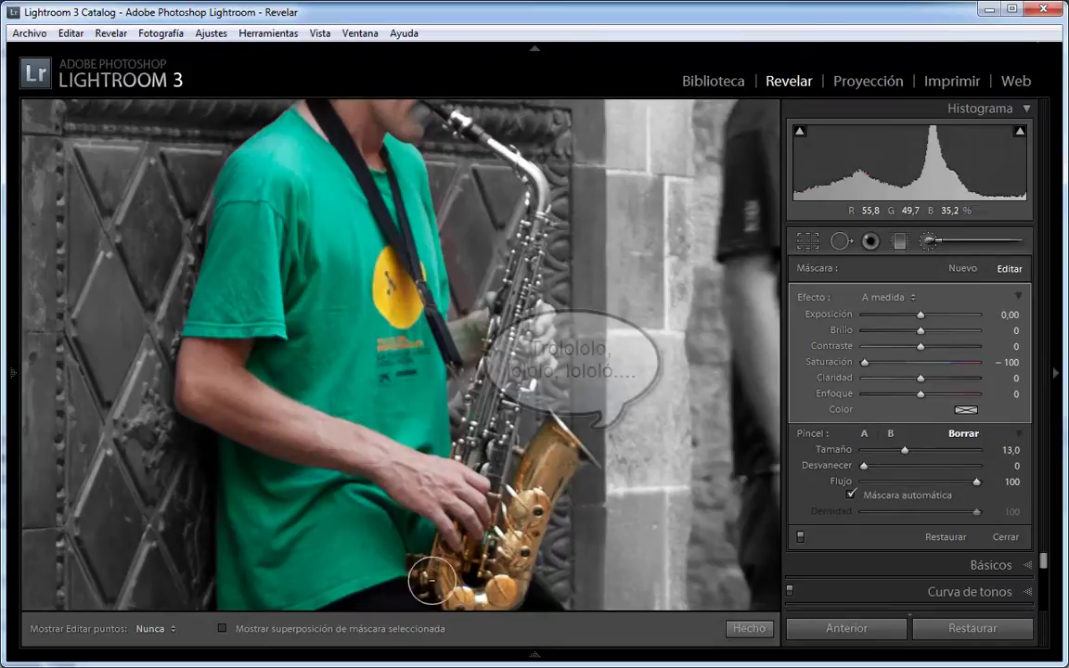
pyautogui.moveTo(432, 581); pyautogui.dragTo(469, 476)
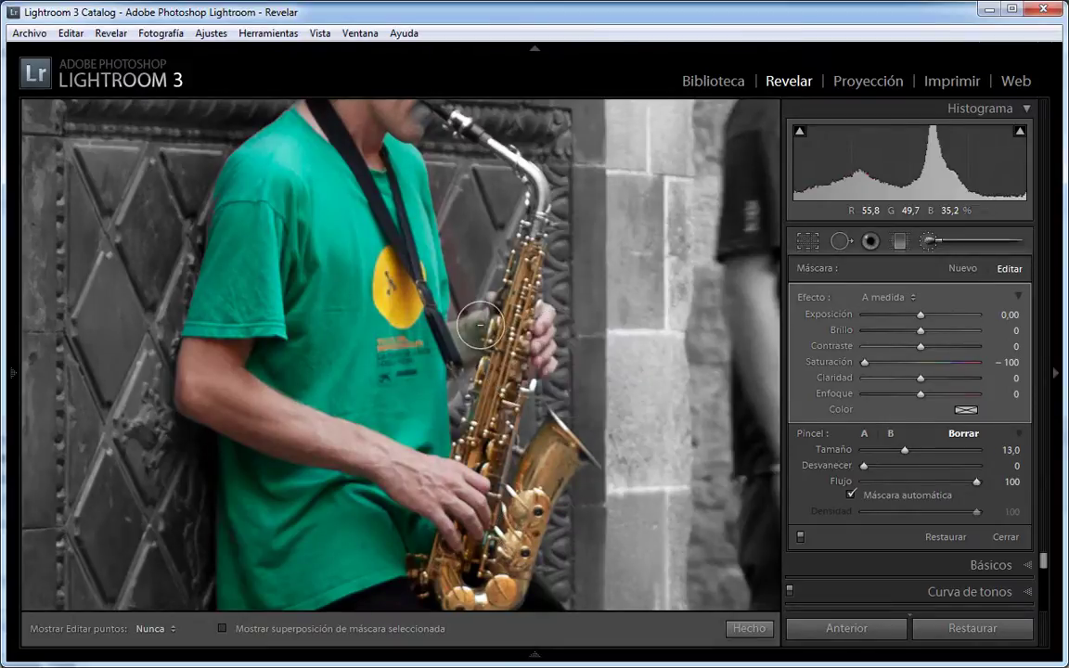
pyautogui.press('h')
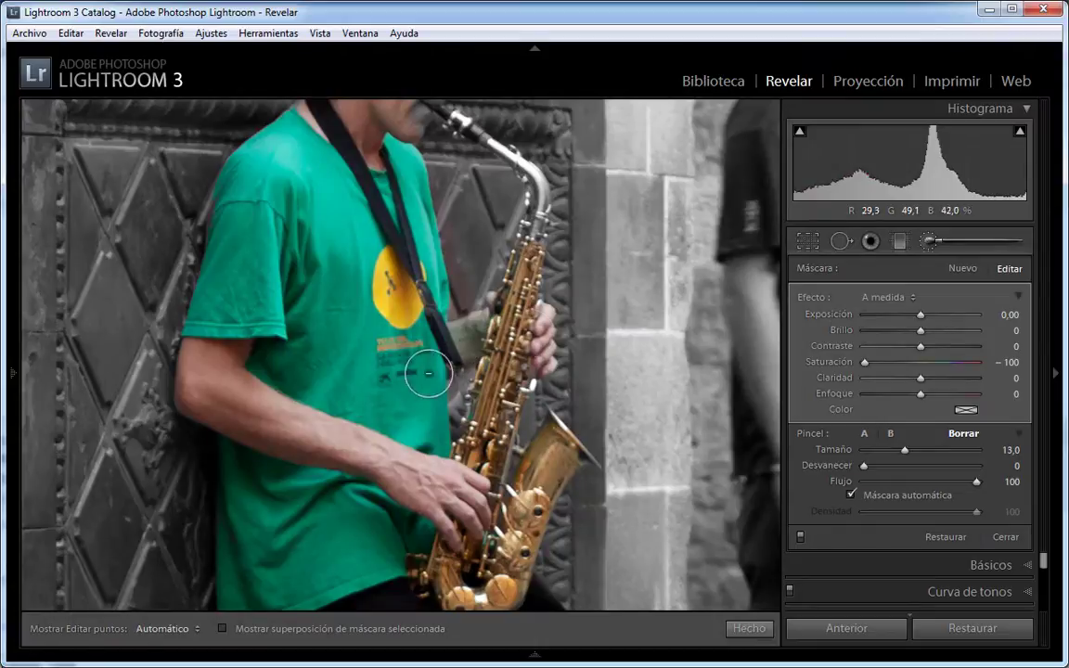
# Restore colour along the saxophone neck and mouthpiece with a size 8 brush.
pyautogui.scroll(-5, 448, 449)
pyautogui.press('h')
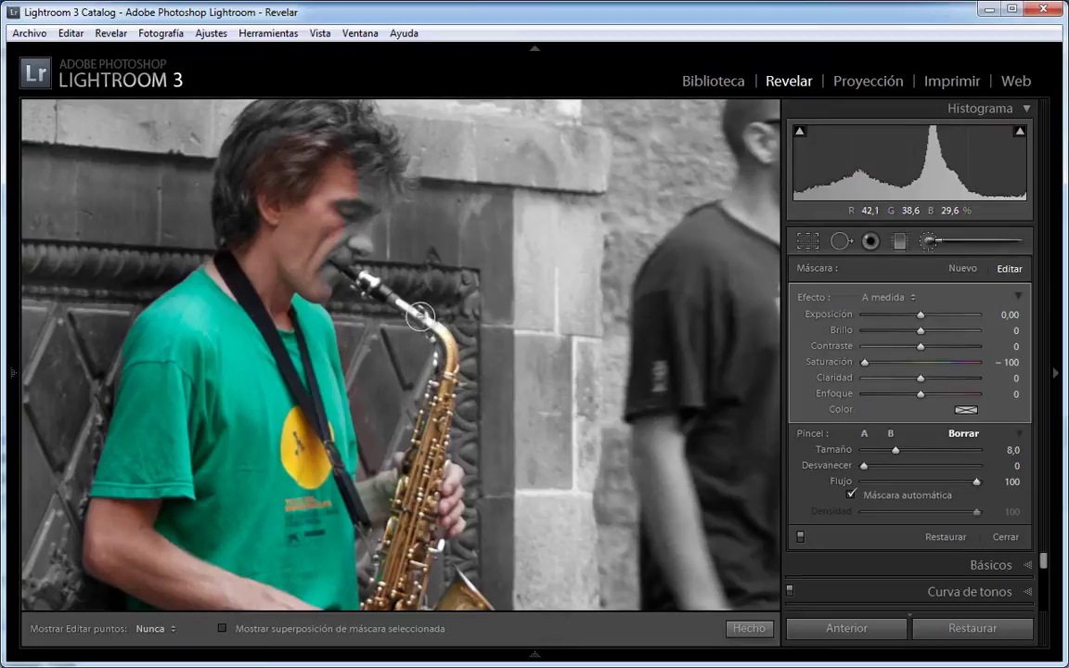
pyautogui.moveTo(398, 301); pyautogui.dragTo(422, 316)
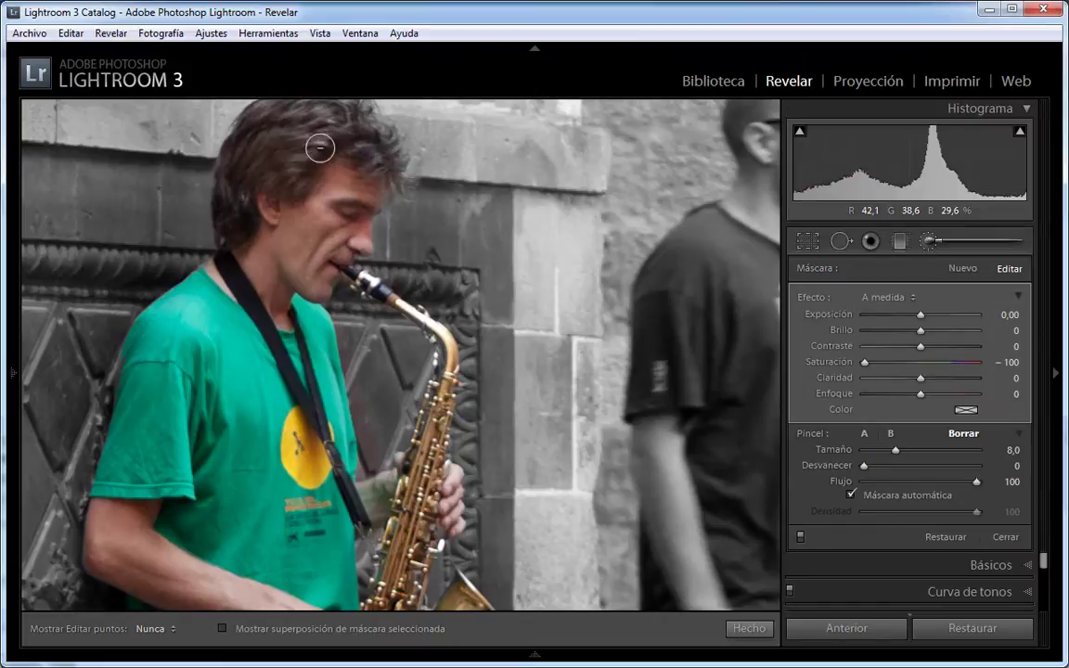
# Pan down to the saxophonist's legs and restore colour on the boot area.
pyautogui.press('h')
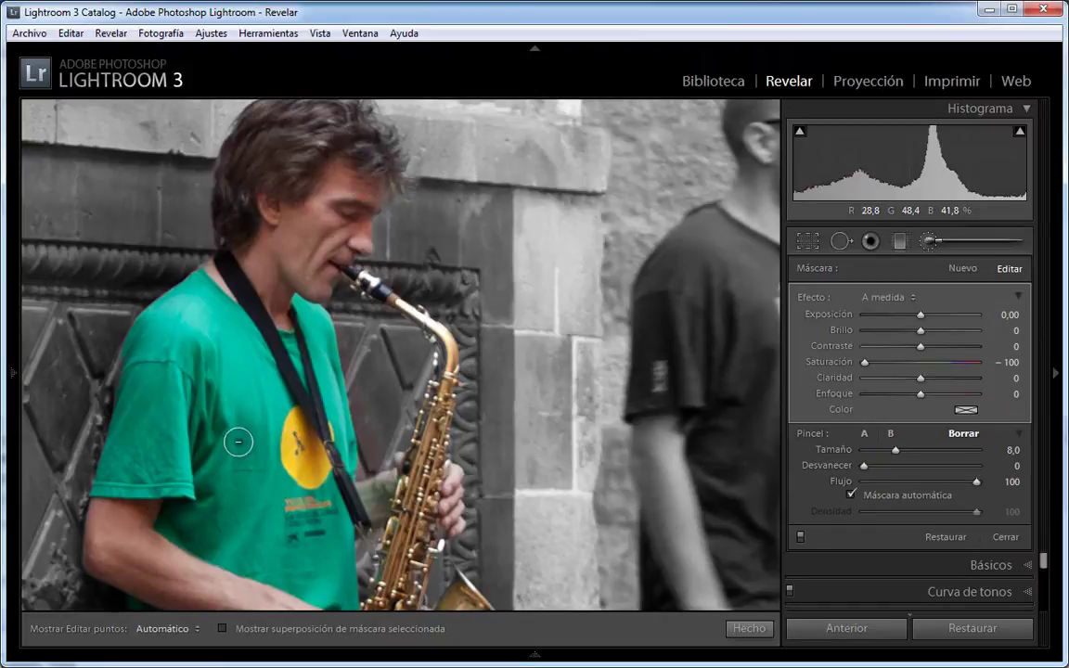
pyautogui.scroll(-3, 274, 474)
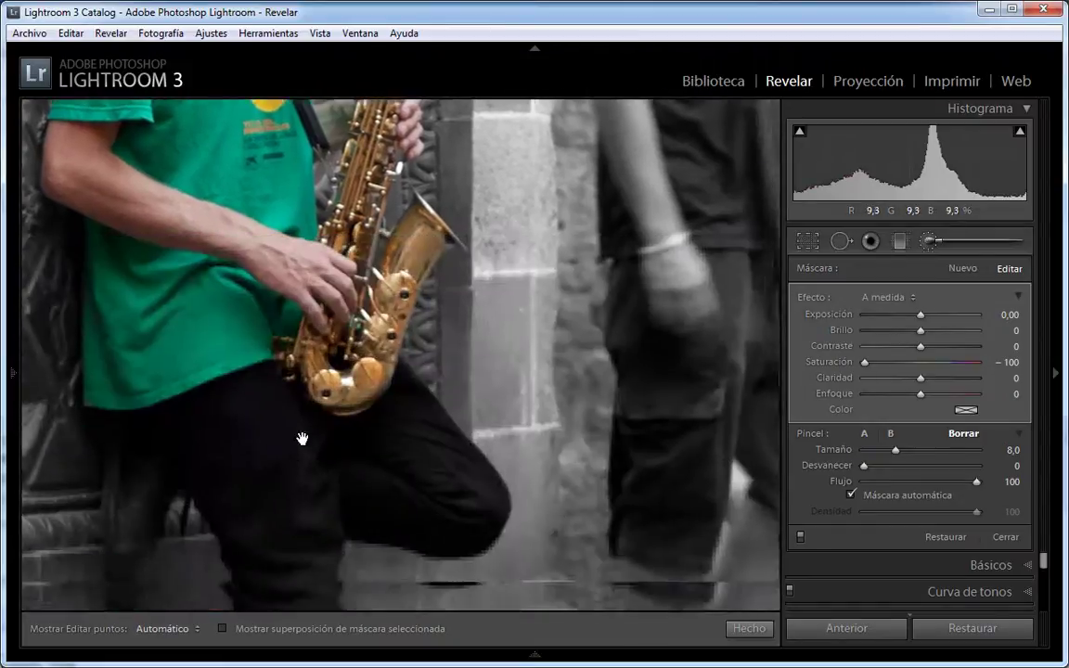
pyautogui.moveTo(274, 474); pyautogui.dragTo(405, 296)
pyautogui.scroll(3, 314, 316)
pyautogui.moveTo(315, 316); pyautogui.dragTo(372, 356)
# Restore the trousers' colour and blue shoes, then view the whole photo.
pyautogui.press('h')
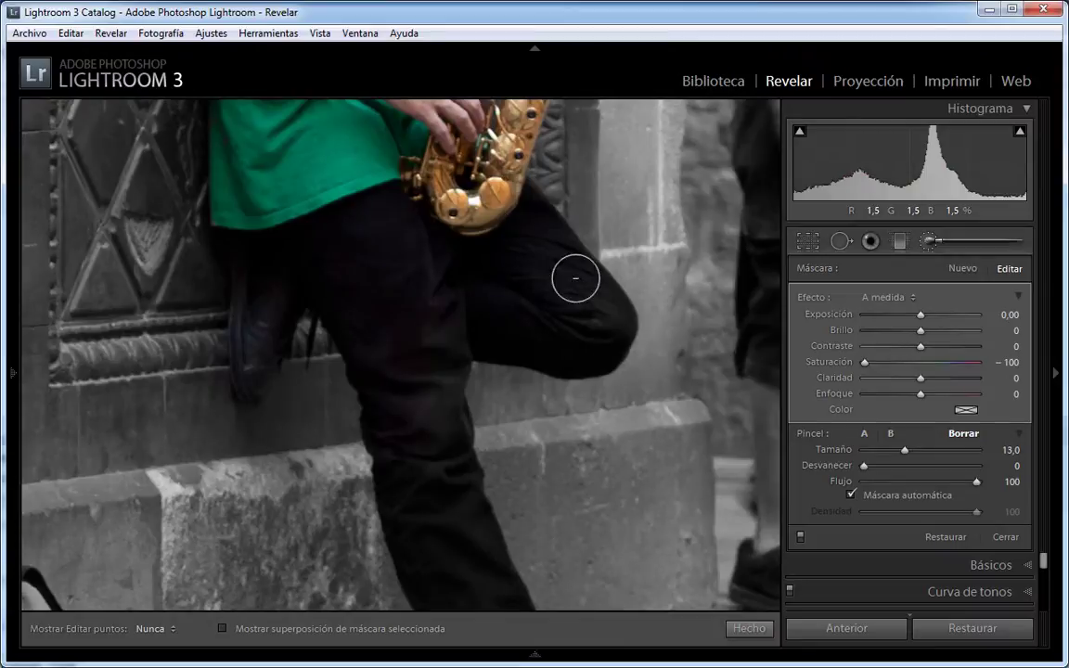
pyautogui.moveTo(397, 311)
pyautogui.mouseDown()
pyautogui.moveTo(461, 520)
pyautogui.moveTo(432, 544)
pyautogui.moveTo(456, 461)
pyautogui.moveTo(441, 550)
pyautogui.moveTo(298, 164)
pyautogui.mouseUp()
pyautogui.moveTo(349, 367)
pyautogui.mouseDown()
pyautogui.moveTo(410, 339)
pyautogui.moveTo(487, 383)
pyautogui.mouseUp()
pyautogui.press('h')
pyautogui.click(342, 287)
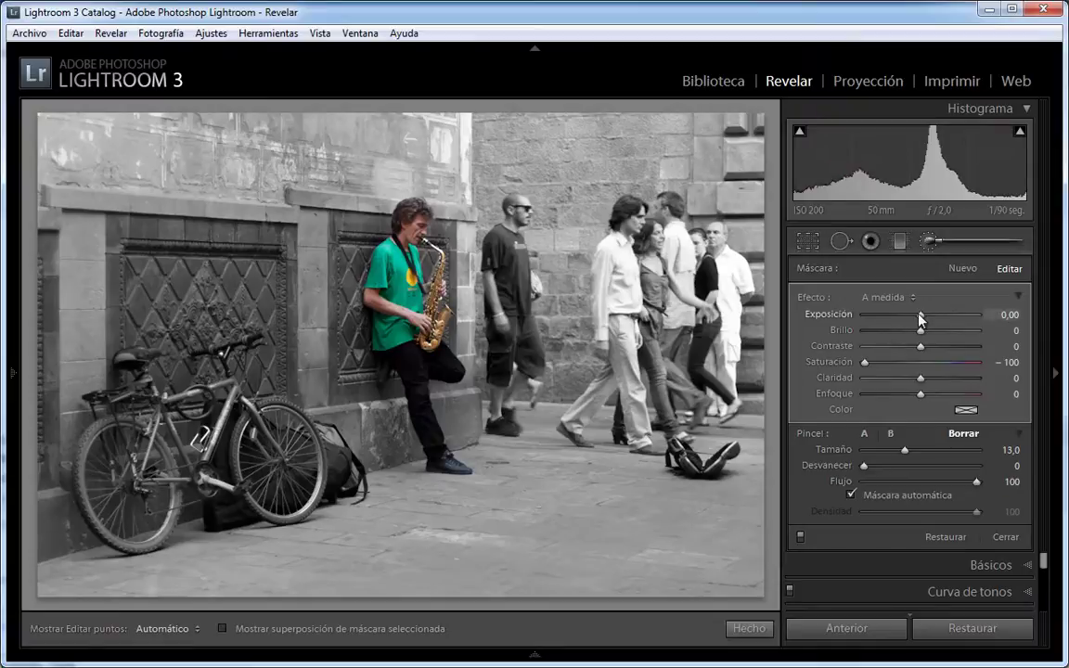
# Raise the brush adjustment's Contraste to 25 and Claridad to 49.
pyautogui.moveTo(921, 348)
pyautogui.mouseDown()
pyautogui.moveTo(934, 349)
pyautogui.moveTo(947, 379)
pyautogui.mouseUp()
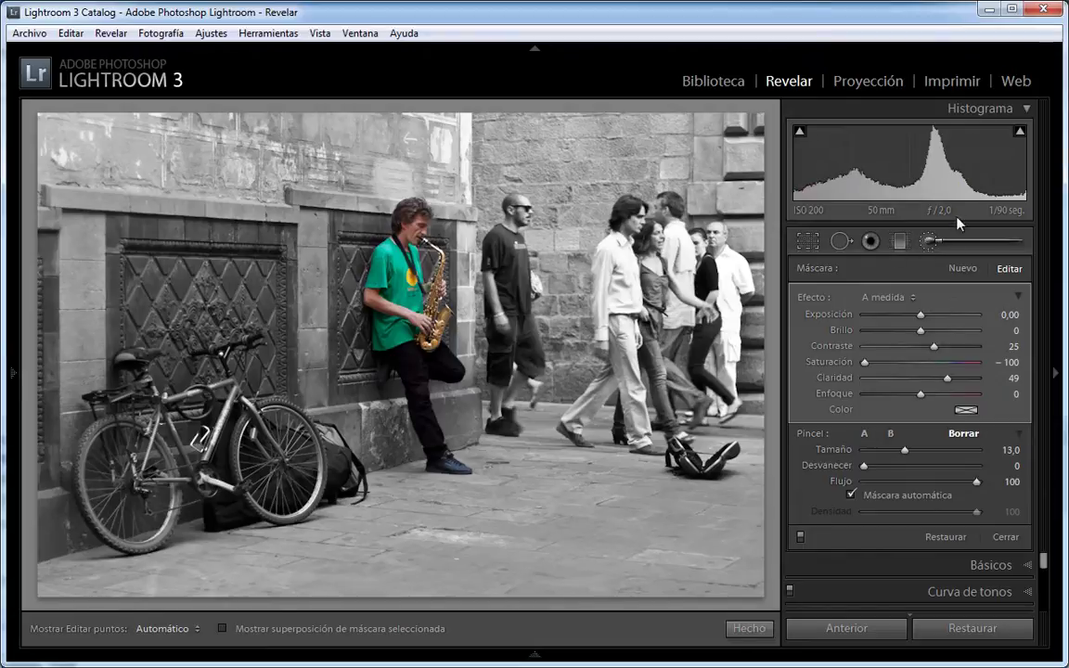
# Close the Adjustment Brush with Hecho and expand the Básicos panel.
pyautogui.click(929, 241)
pyautogui.click(991, 269)
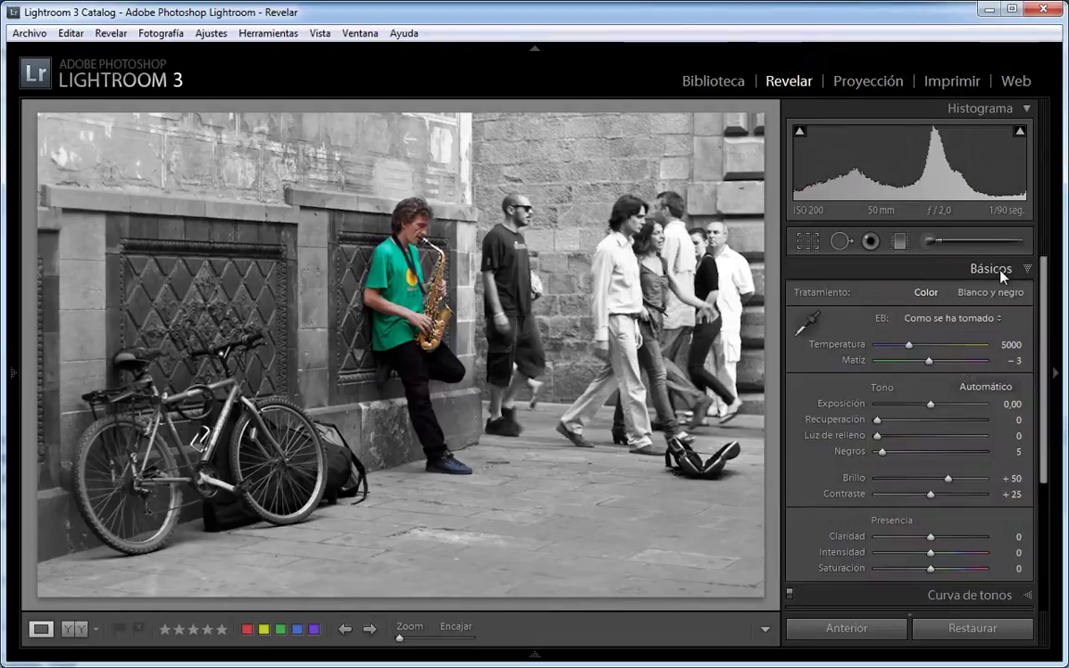